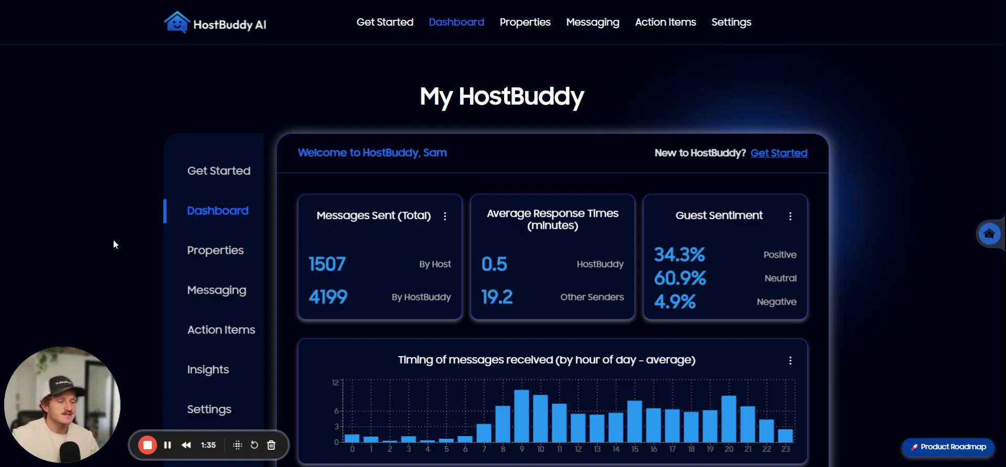
# Open the Messaging inbox to view guest threads with reservation details and sentiment.
pyautogui.click(210, 293)
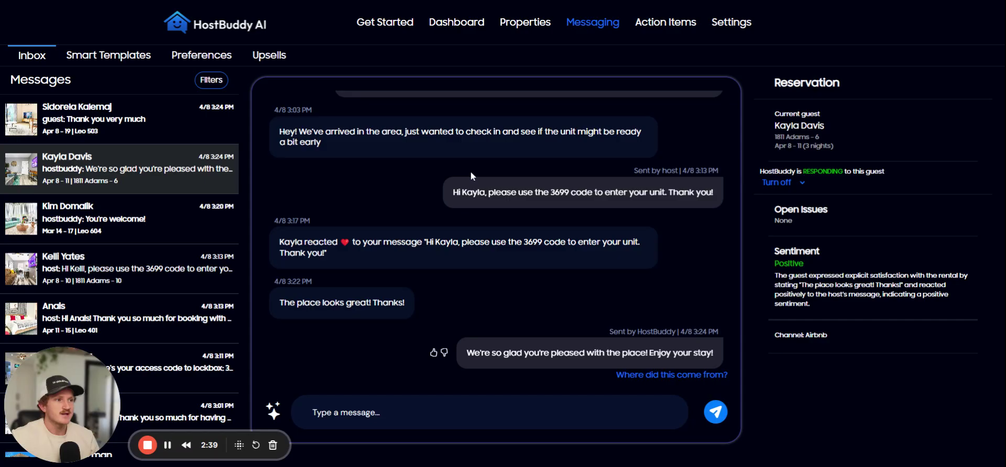
pyautogui.click(516, 29)
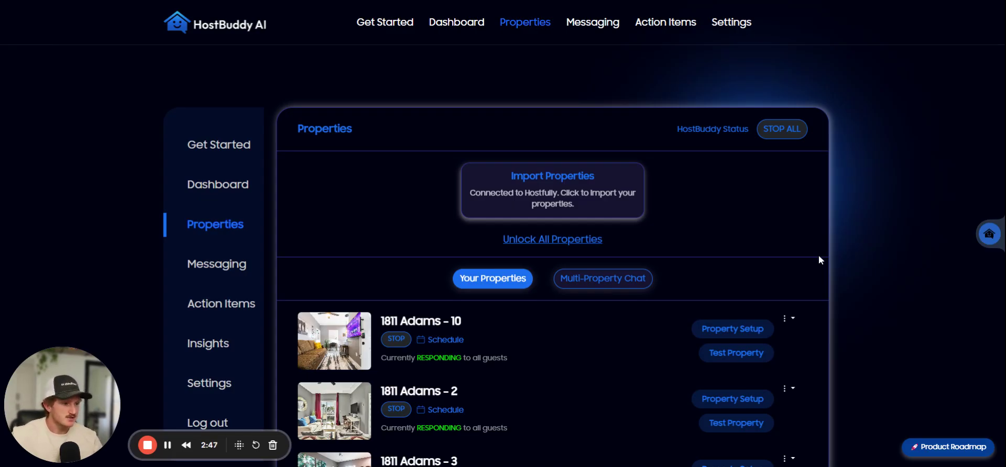
pyautogui.scroll(-5, 591, 255)
pyautogui.scroll(-4, 518, 284)
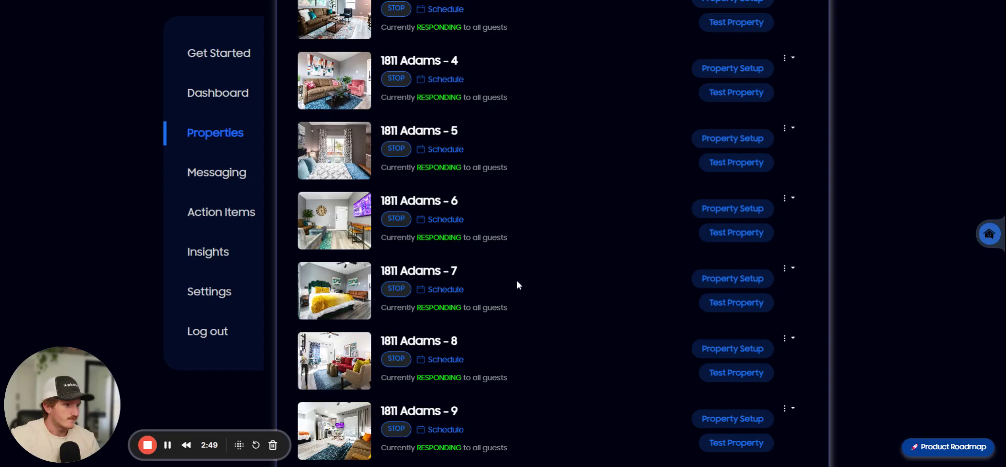
pyautogui.scroll(7, 519, 277)
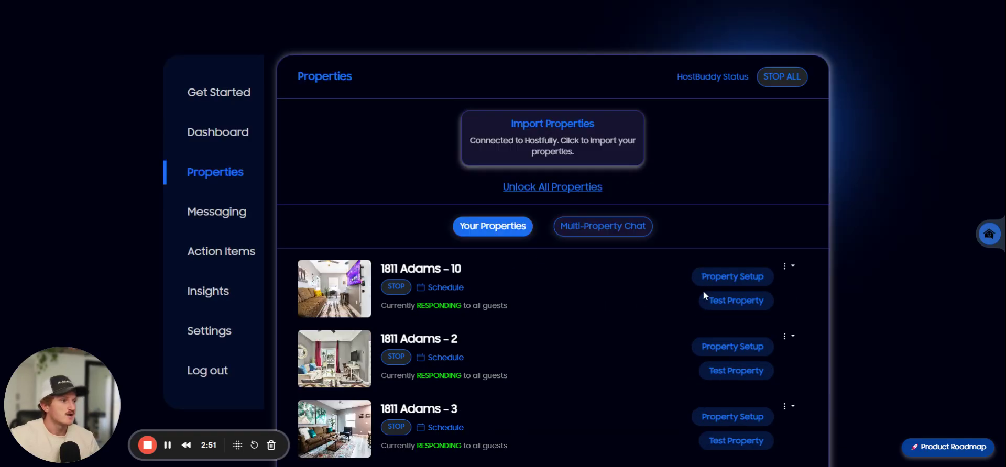
pyautogui.click(728, 276)
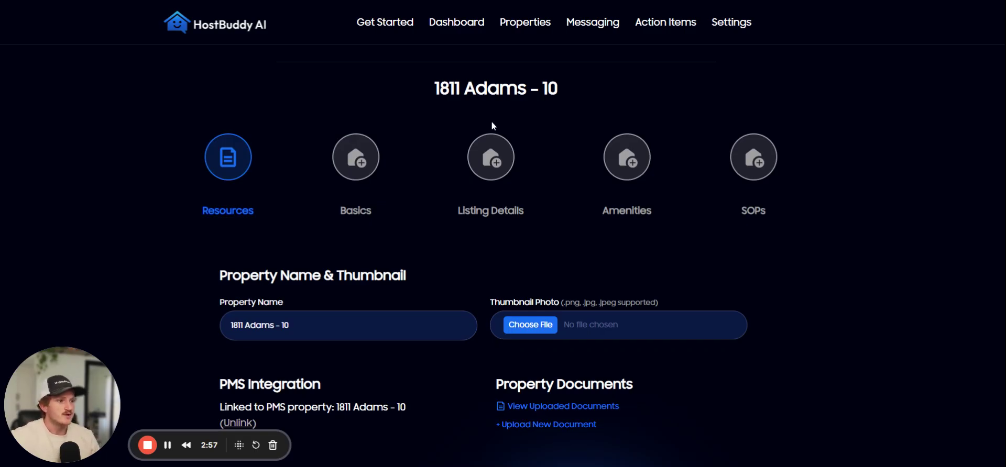
pyautogui.click(475, 176)
pyautogui.scroll(-2, 468, 239)
pyautogui.scroll(-2, 467, 238)
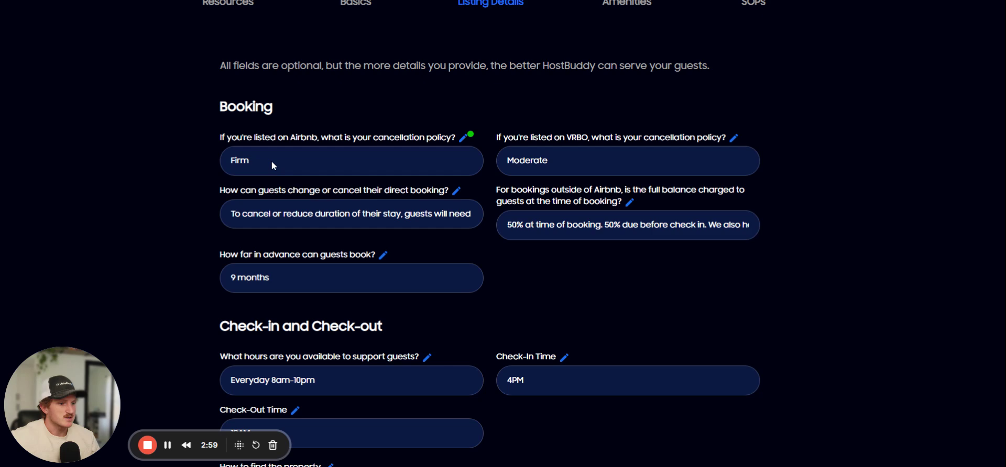
pyautogui.scroll(-2, 272, 162)
pyautogui.scroll(-2, 271, 162)
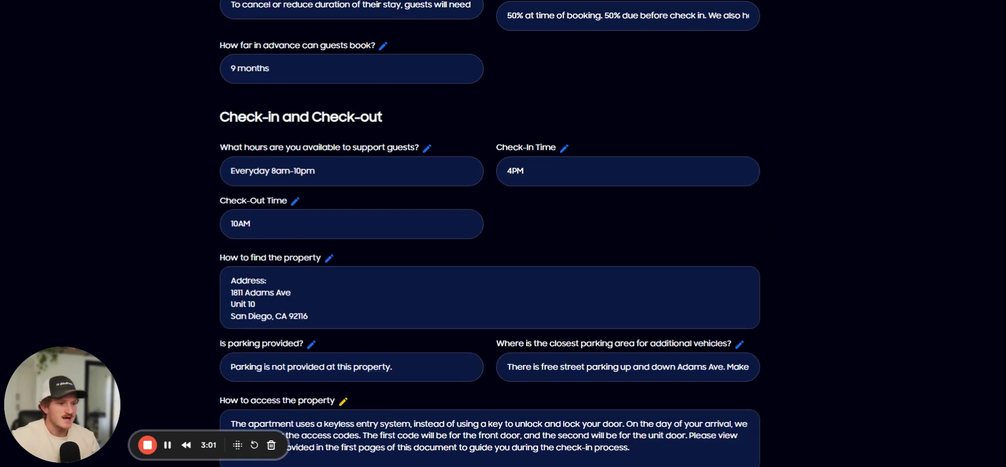
pyautogui.scroll(-2, 265, 293)
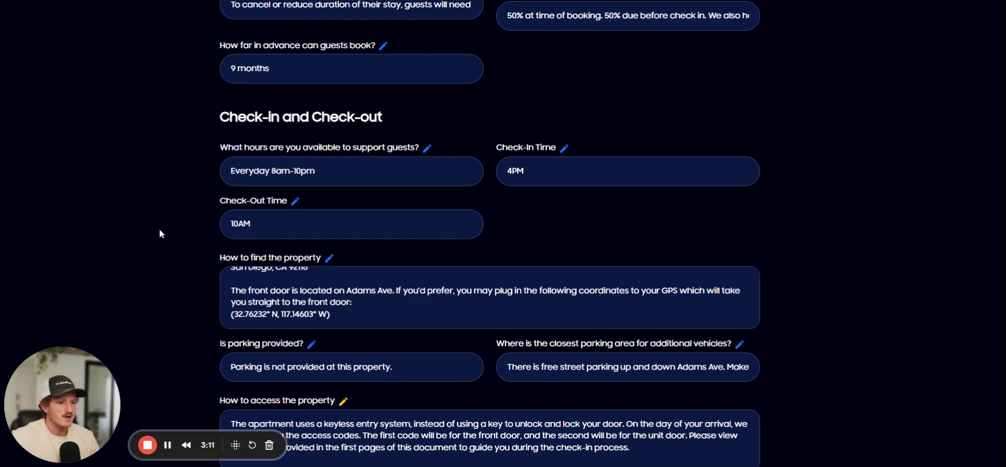
pyautogui.scroll(4, 166, 254)
pyautogui.scroll(4, 189, 251)
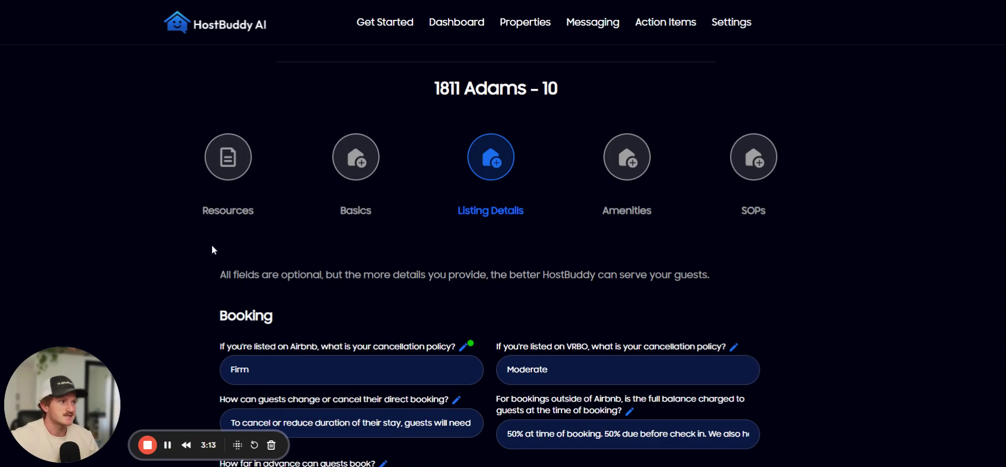
pyautogui.click(620, 174)
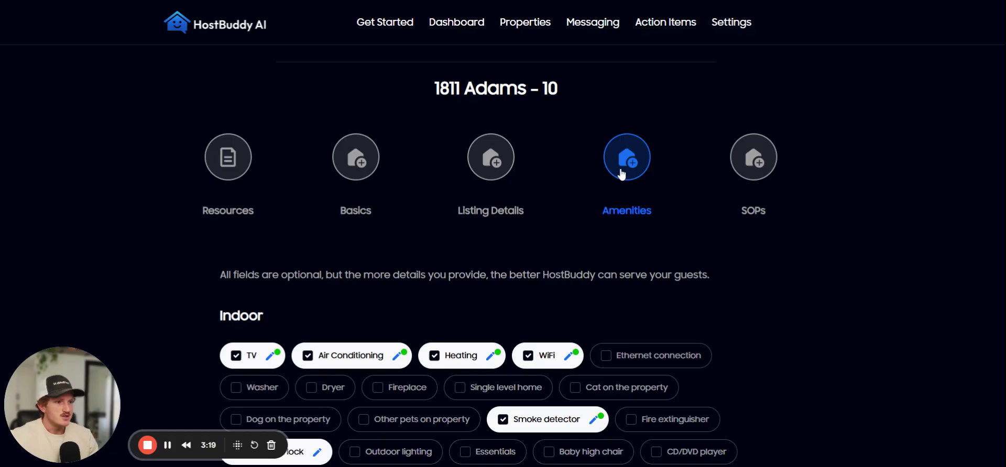
pyautogui.click(224, 189)
pyautogui.scroll(-2, 355, 240)
pyautogui.scroll(-1, 355, 241)
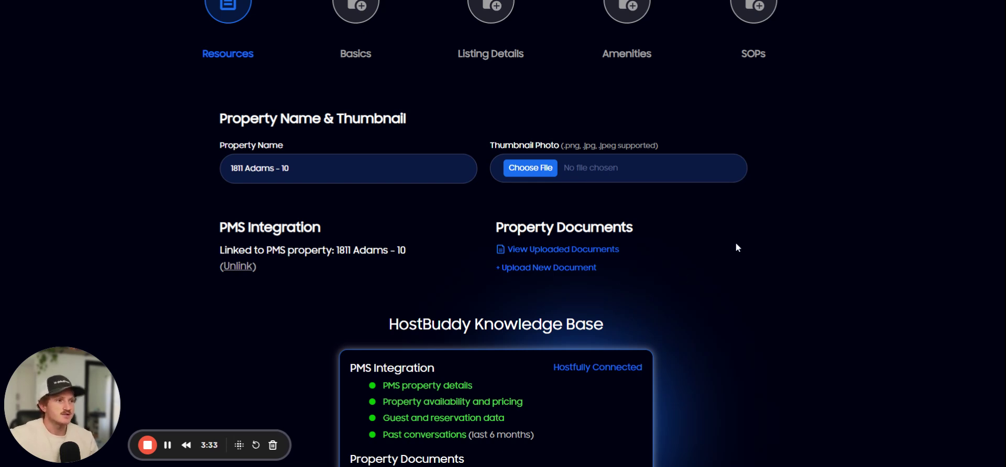
pyautogui.scroll(3, 696, 339)
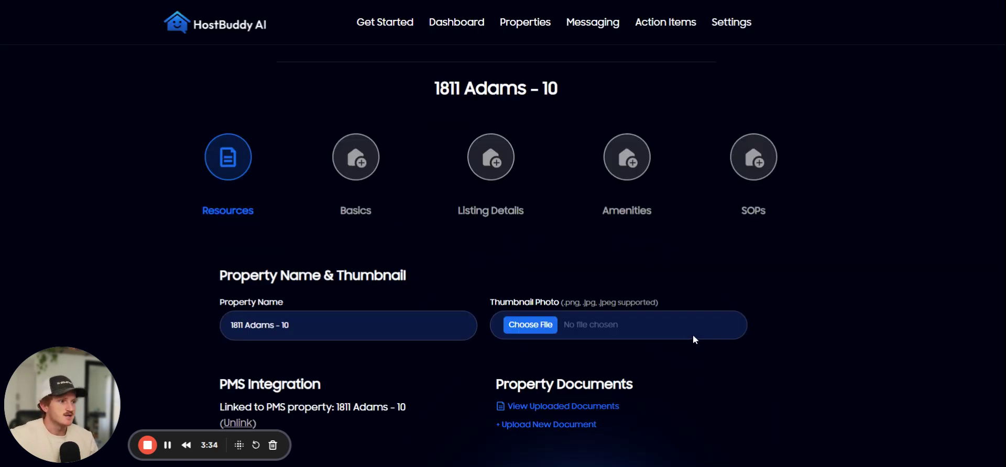
pyautogui.click(586, 23)
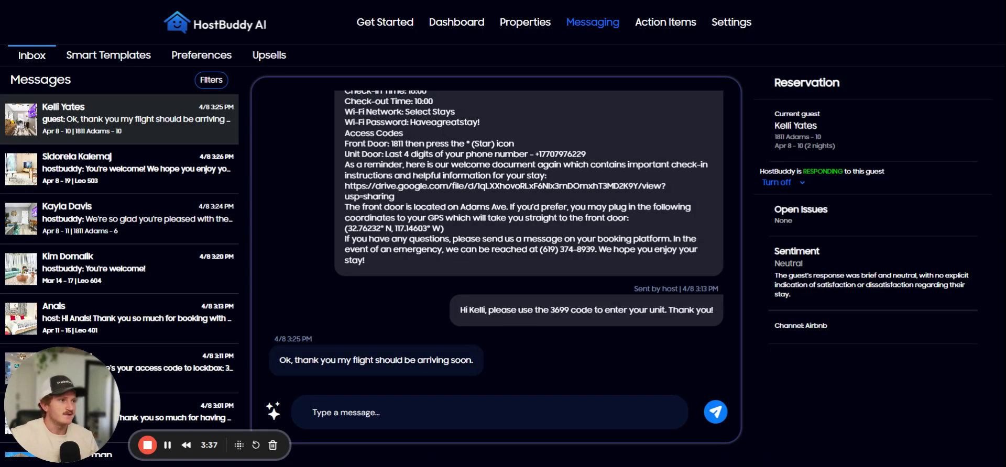
# Check 1811 Adams - 10's all-day weekly schedule and Month view, leaving it unchanged.
pyautogui.click(515, 23)
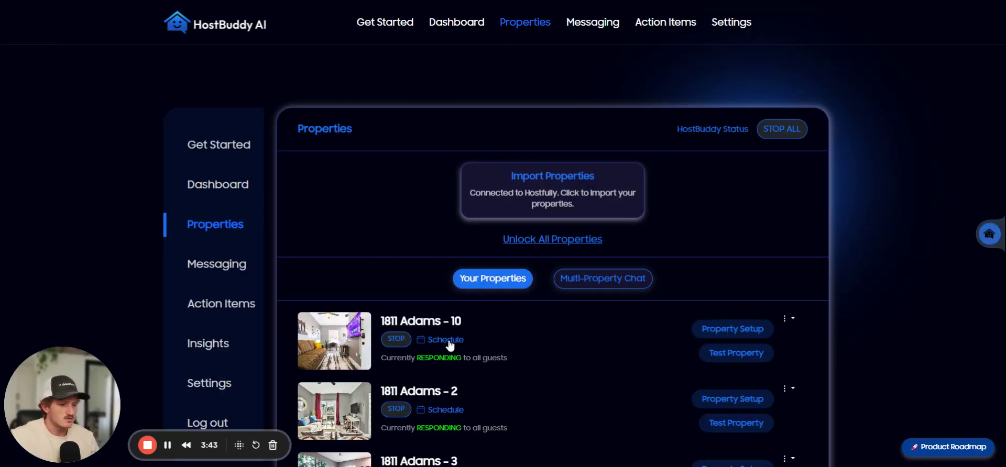
pyautogui.click(442, 341)
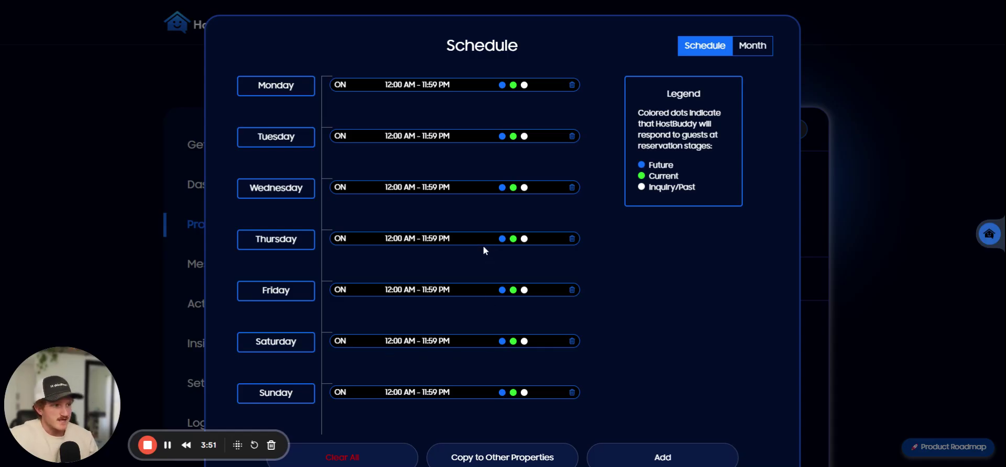
pyautogui.click(749, 47)
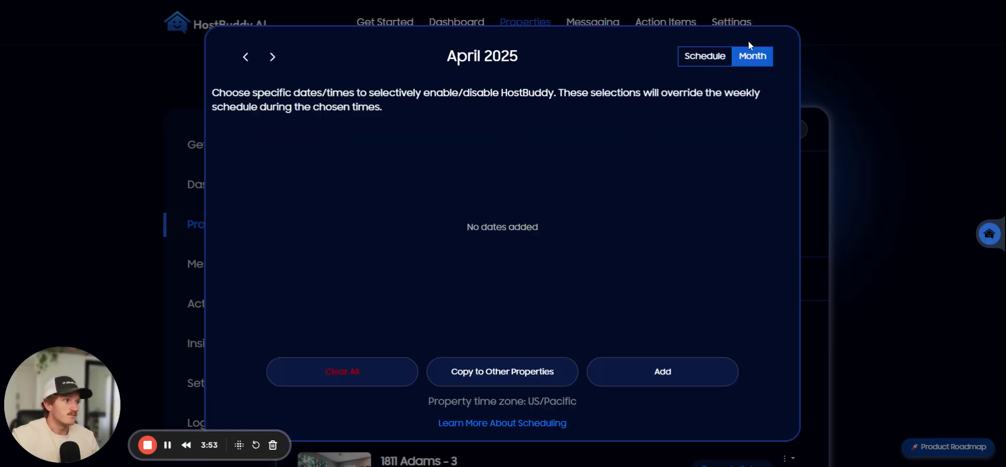
pyautogui.click(707, 58)
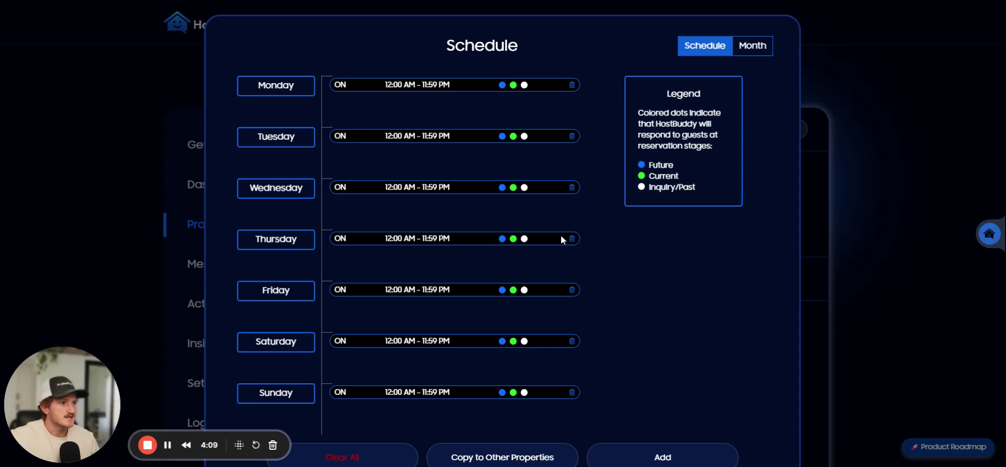
pyautogui.click(853, 104)
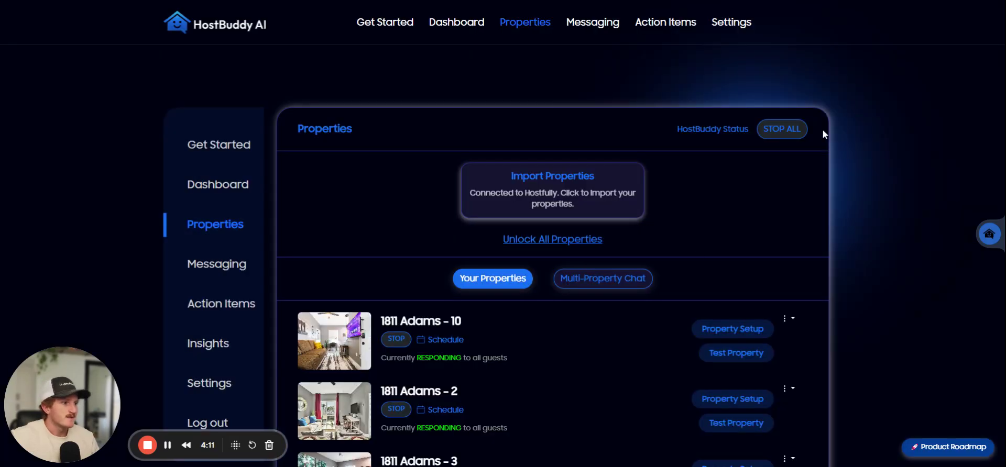
# Have the AI generate a reply to the guest's flight-arriving message in the Messaging inbox.
pyautogui.click(718, 250)
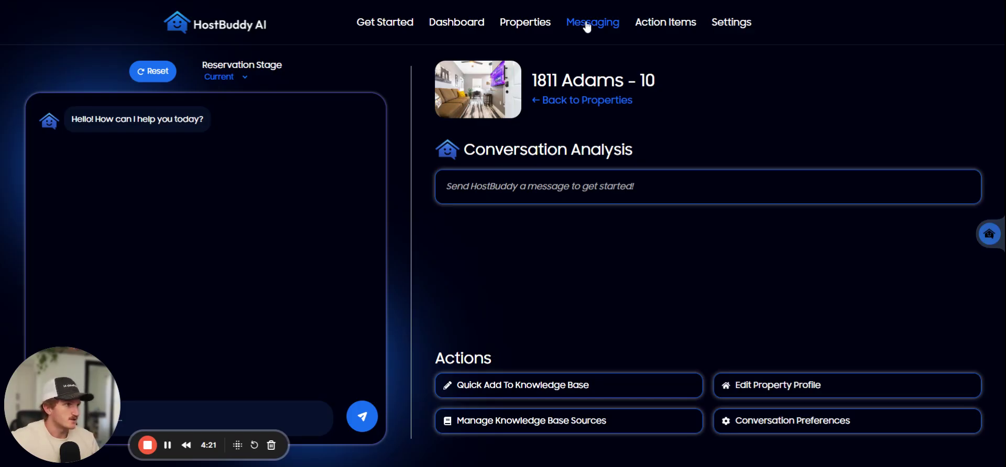
pyautogui.click(587, 26)
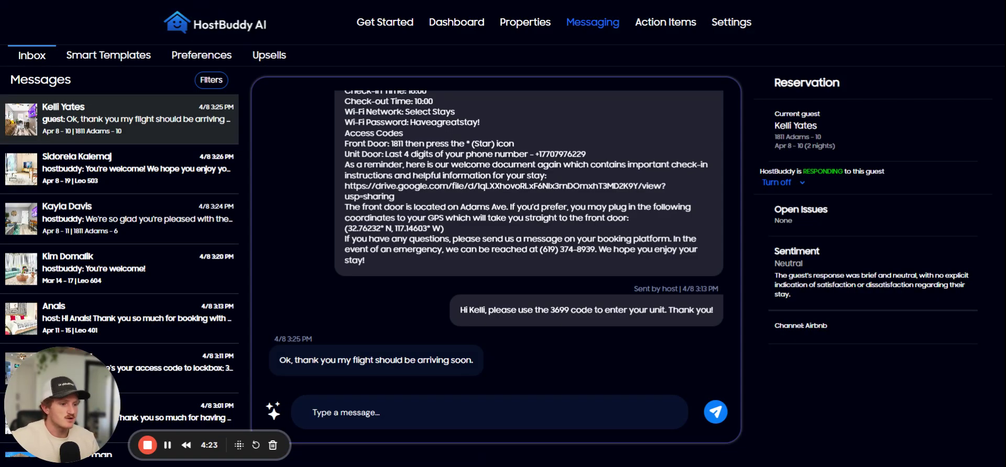
pyautogui.click(273, 413)
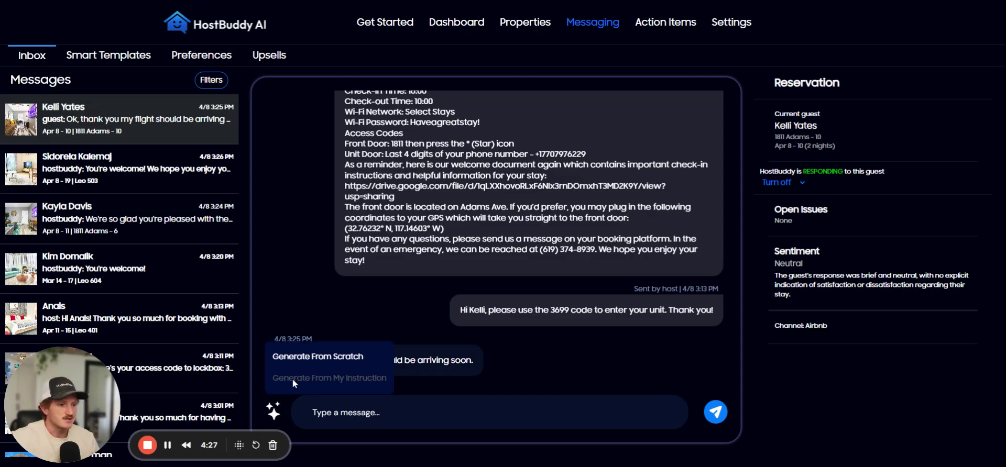
pyautogui.click(317, 357)
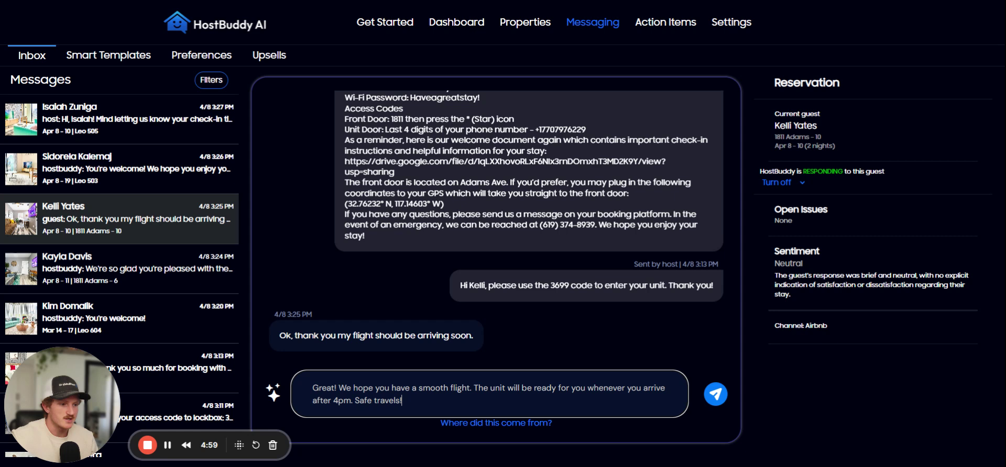
# Delete the whole AI-drafted reply, leaving the message box empty.
pyautogui.hotkey('ctrl', 'shift', 'Left')
pyautogui.hotkey('ctrl', 'shift', 'Left')
pyautogui.hotkey('ctrl', 'shift', 'Home')
pyautogui.press('BackSpace')
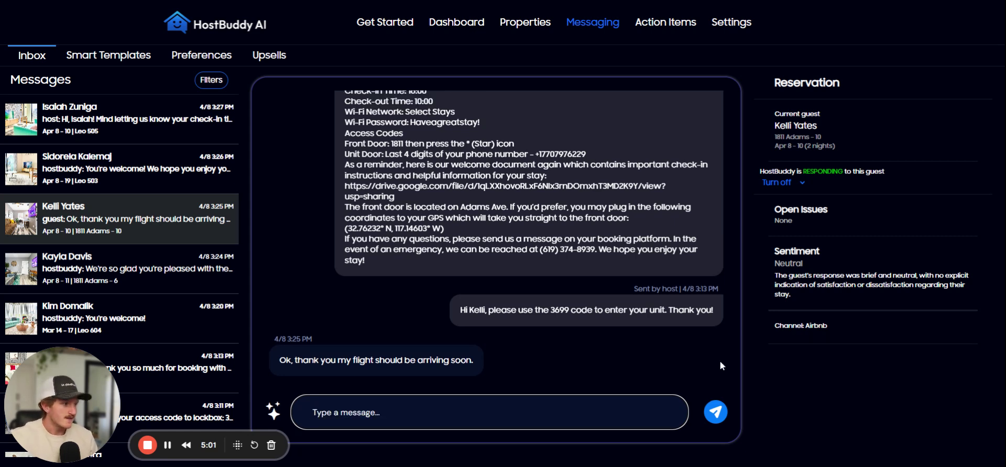
pyautogui.click(802, 370)
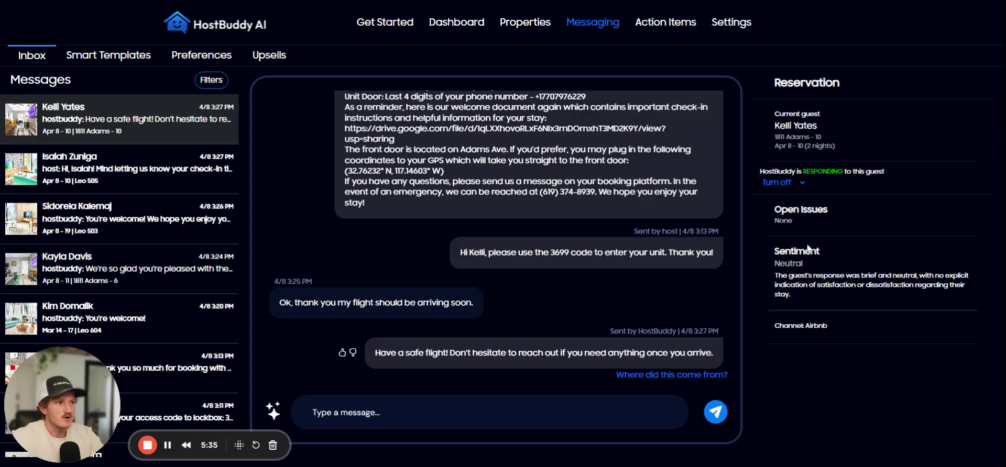
# Open Action Items listing incomplete guest requests, reservation changes and maintenance issues.
pyautogui.click(667, 26)
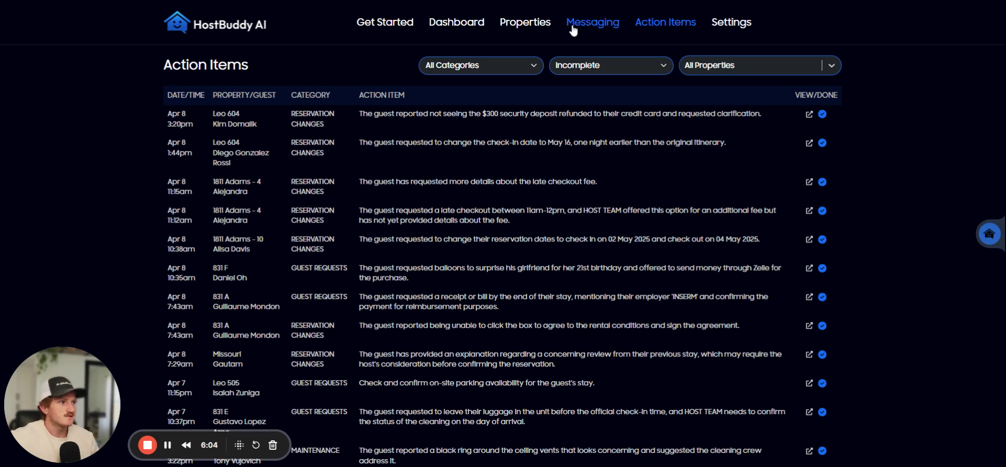
# Open Messaging's Upsells section with post-stay, pre-stay gap night and inquiry follow-up offers.
pyautogui.click(593, 22)
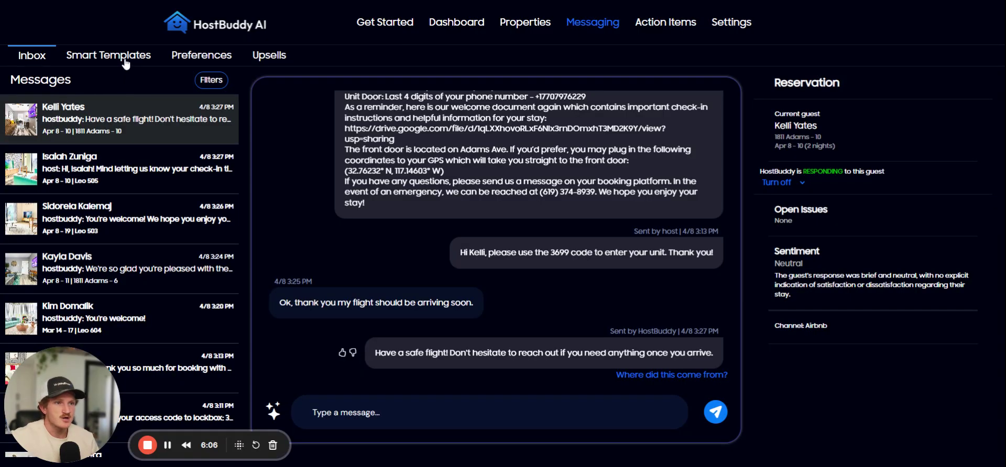
pyautogui.click(279, 59)
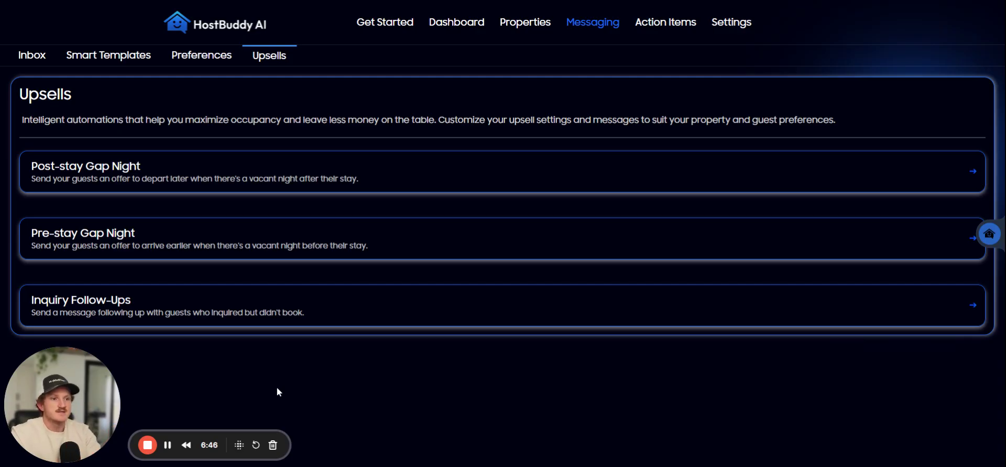
# Review the enabled Post Stay Gap Night upsell and its scheduled messages, then return to Upsells.
pyautogui.click(117, 175)
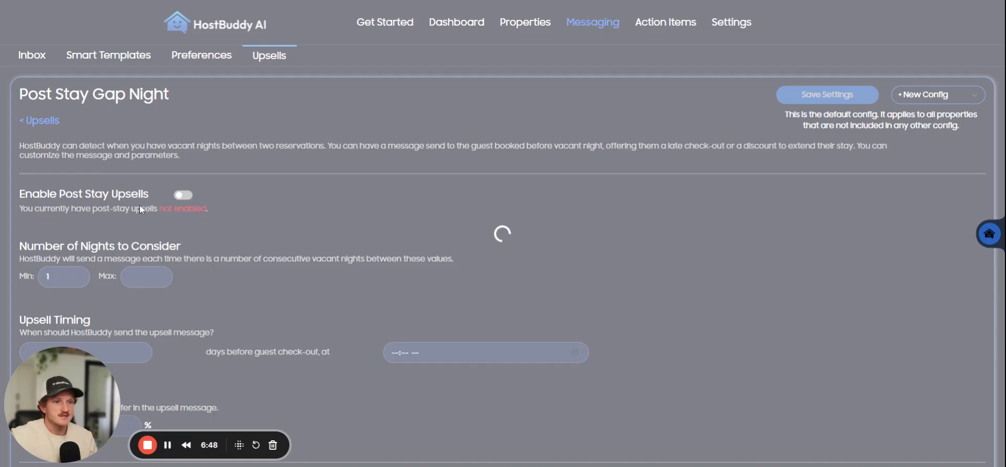
pyautogui.scroll(-5, 211, 288)
pyautogui.scroll(-2, 211, 288)
pyautogui.scroll(-2, 211, 288)
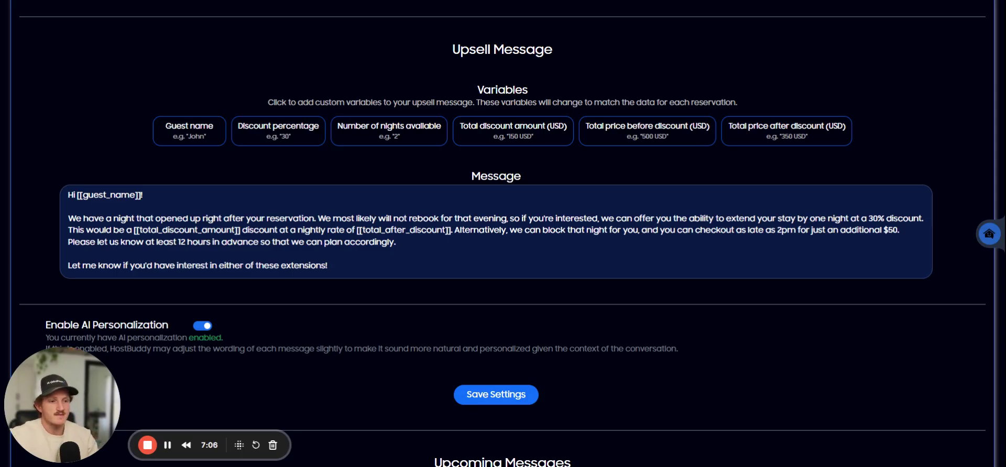
pyautogui.scroll(-1, 176, 325)
pyautogui.scroll(-1, 247, 296)
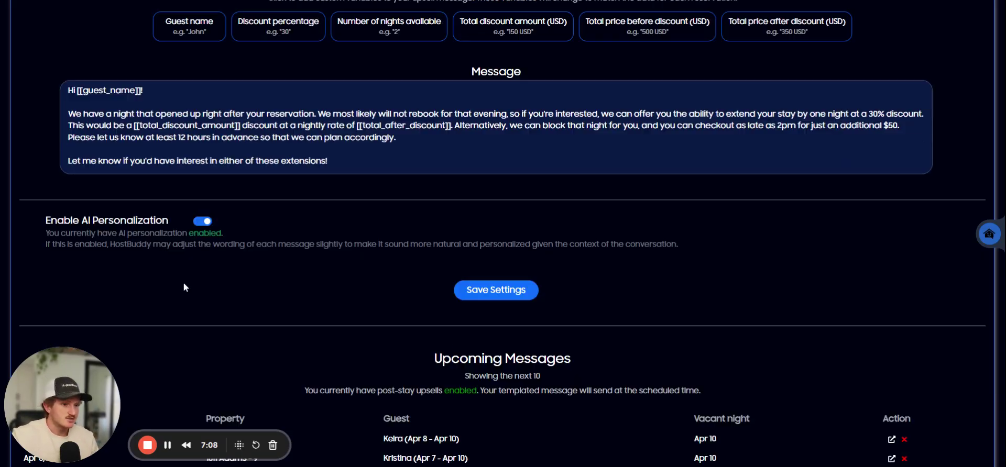
pyautogui.scroll(-1, 247, 297)
pyautogui.scroll(1, 247, 297)
pyautogui.scroll(6, 255, 291)
pyautogui.scroll(5, 255, 291)
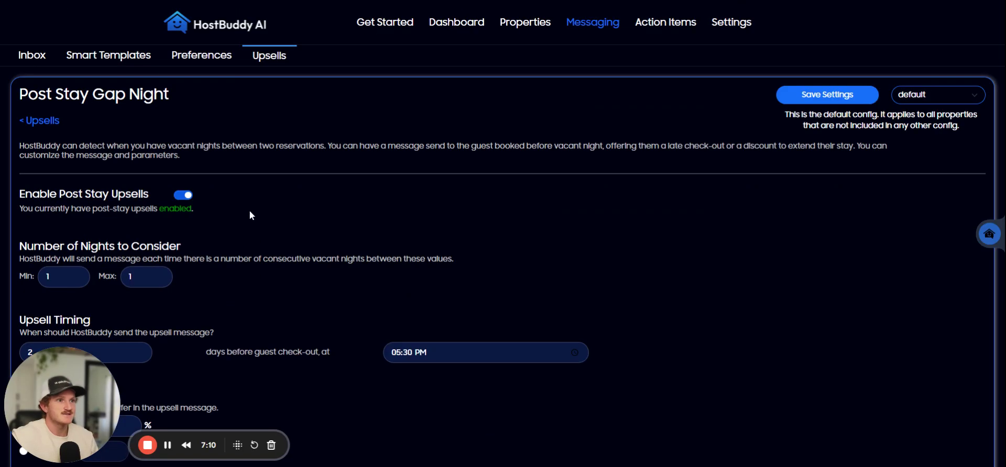
pyautogui.click(47, 121)
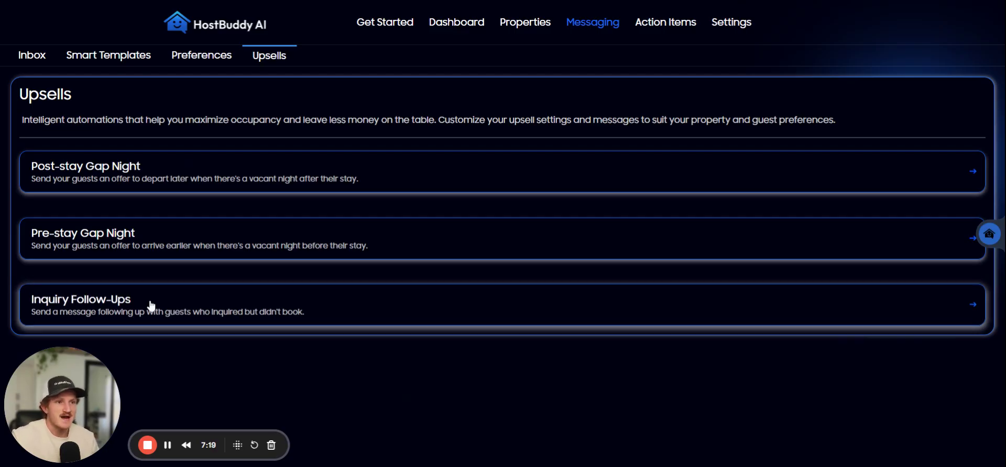
# Open Smart Templates and scroll the check-in, welcome and review-request template cards.
pyautogui.click(109, 61)
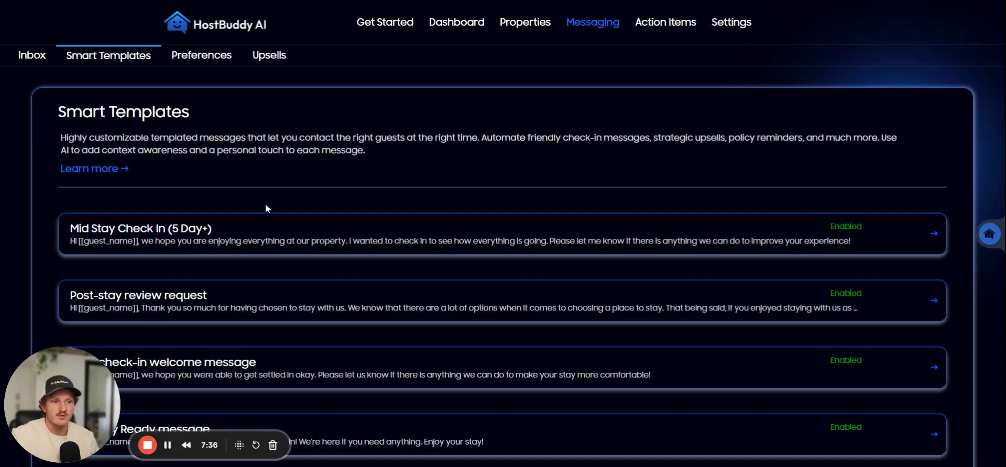
pyautogui.scroll(-1, 265, 208)
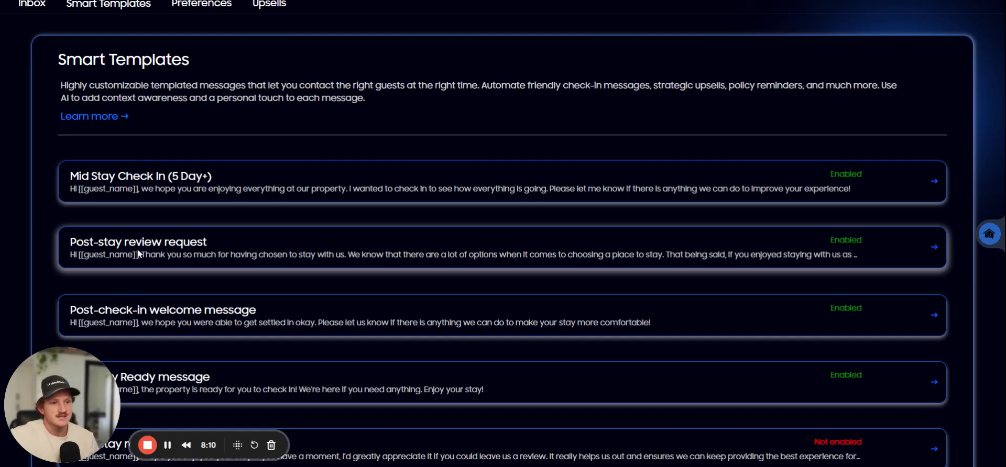
# Inspect the Post-stay review request's positive/neutral sentiment condition and message text without changes.
pyautogui.click(167, 251)
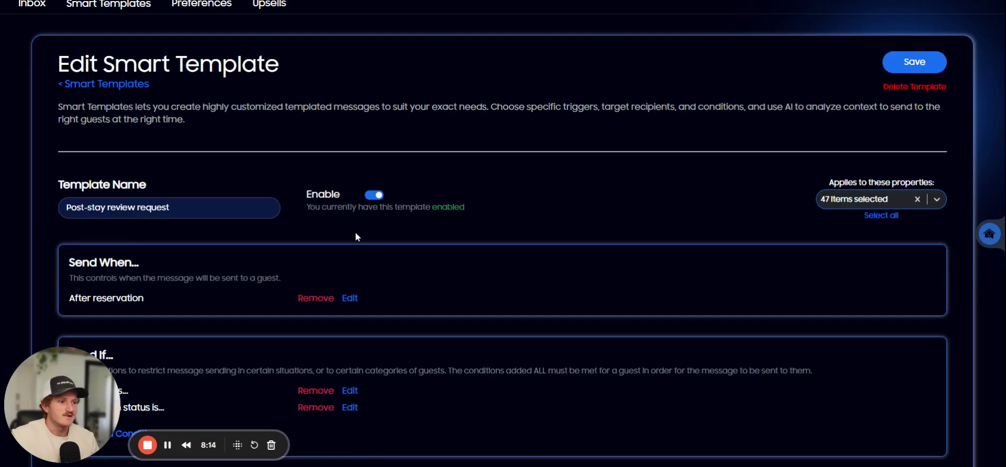
pyautogui.scroll(-1, 361, 246)
pyautogui.scroll(-2, 369, 257)
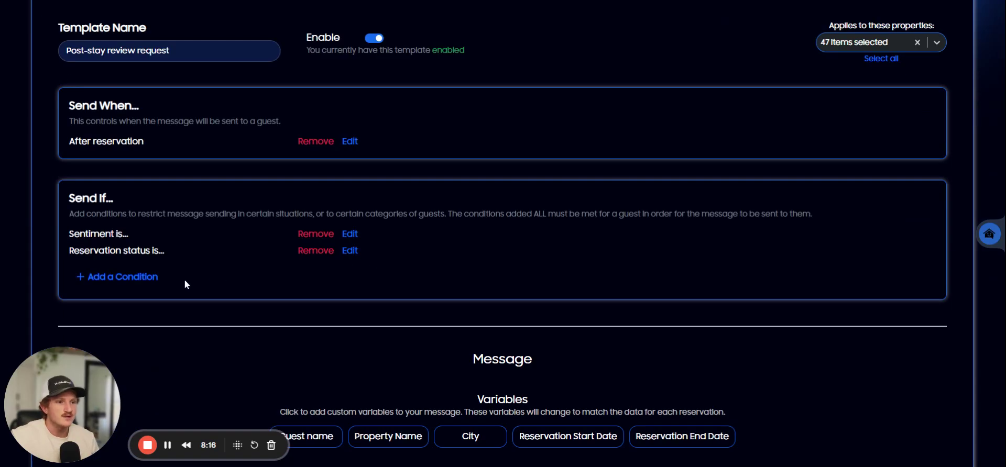
pyautogui.click(348, 236)
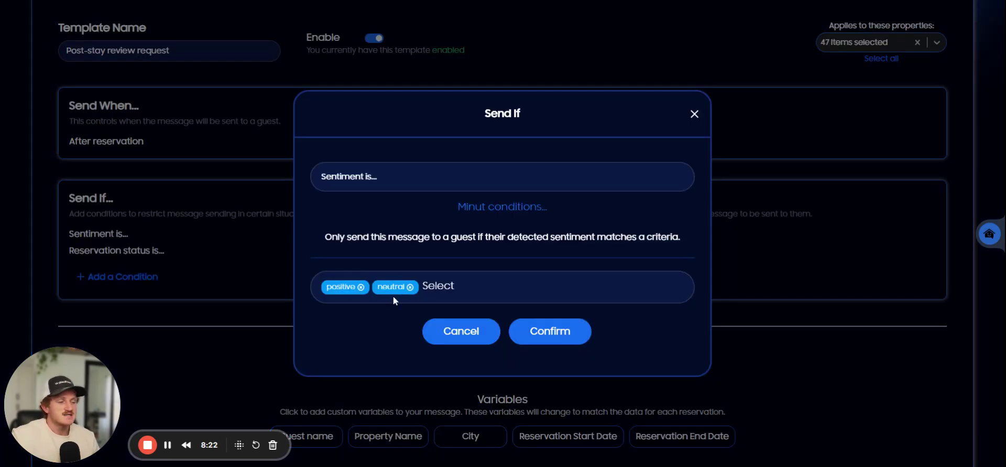
pyautogui.click(694, 114)
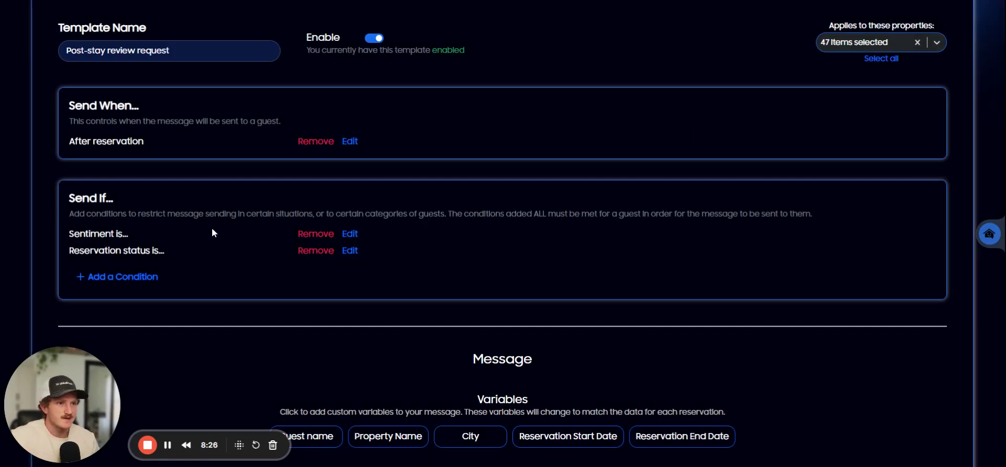
pyautogui.scroll(-5, 212, 225)
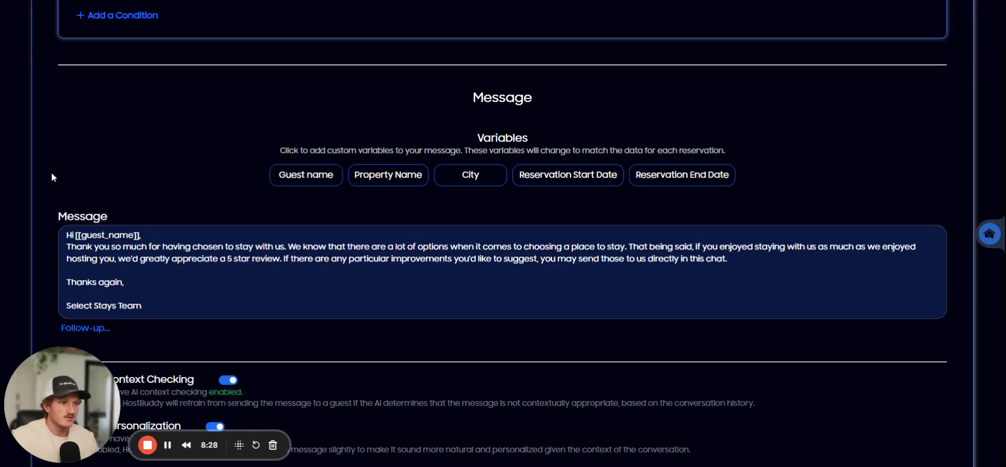
pyautogui.scroll(-2, 39, 176)
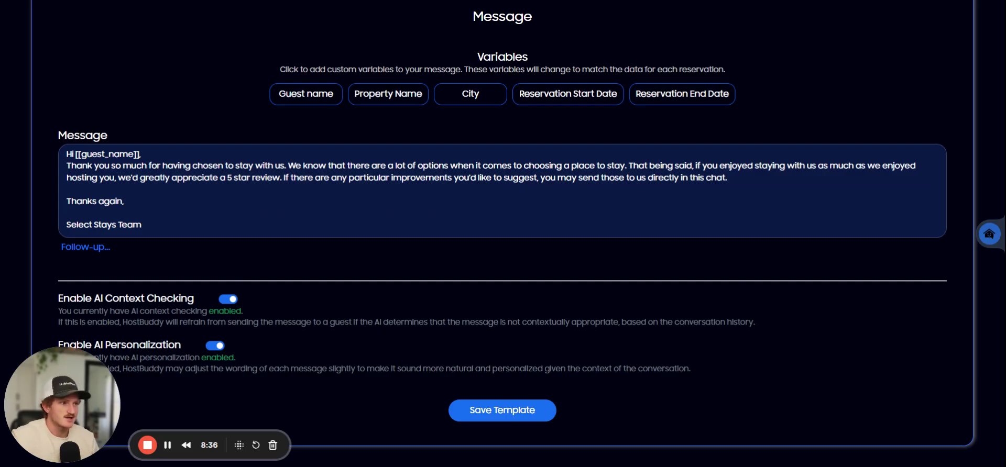
pyautogui.scroll(7, 250, 303)
pyautogui.scroll(4, 246, 267)
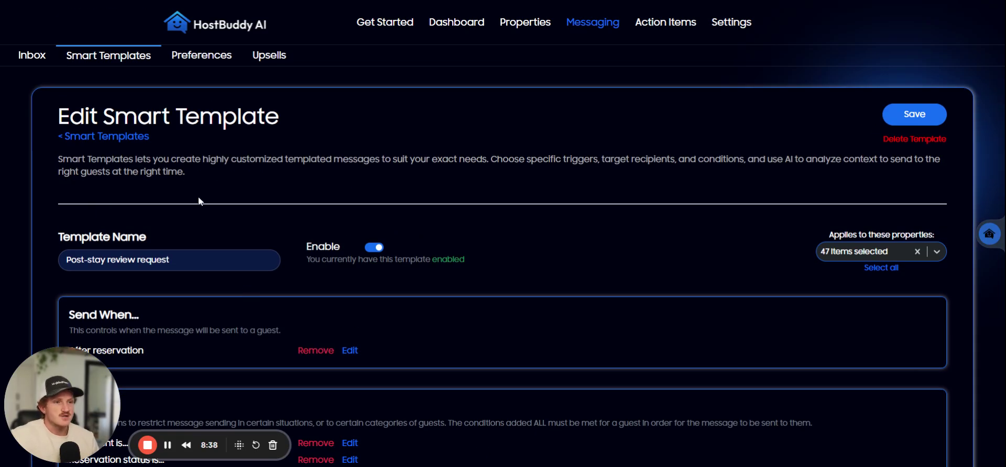
# Return to Smart Templates and scroll the full list, including Mid Stay Check In (5 Day+).
pyautogui.click(105, 137)
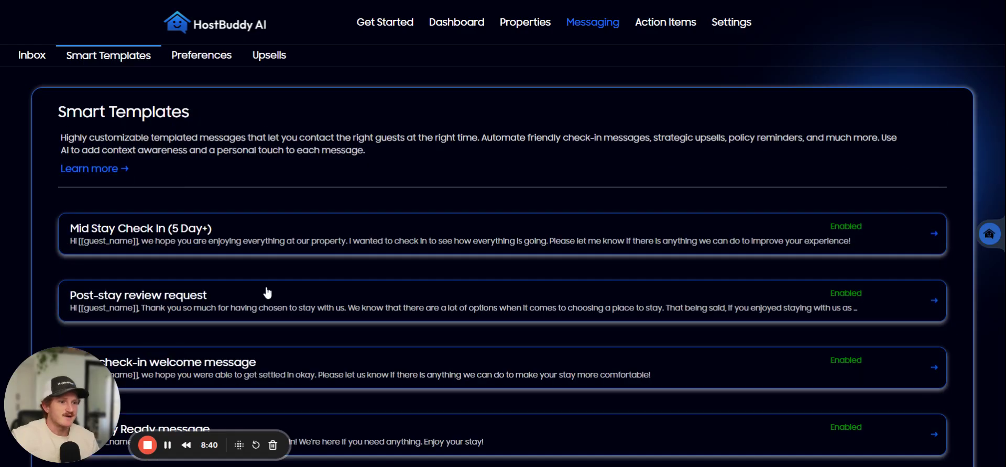
pyautogui.scroll(-1, 272, 257)
pyautogui.scroll(-3, 251, 257)
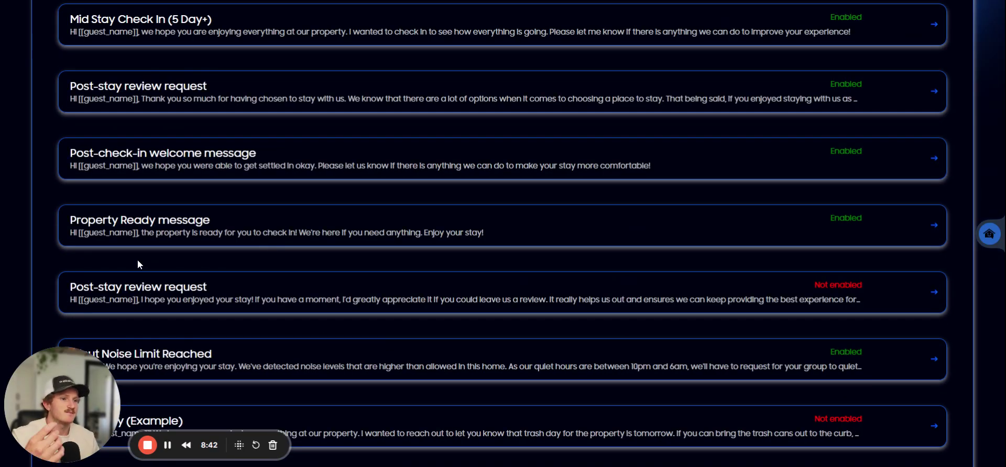
pyautogui.scroll(-1, 140, 263)
pyautogui.scroll(-1, 140, 262)
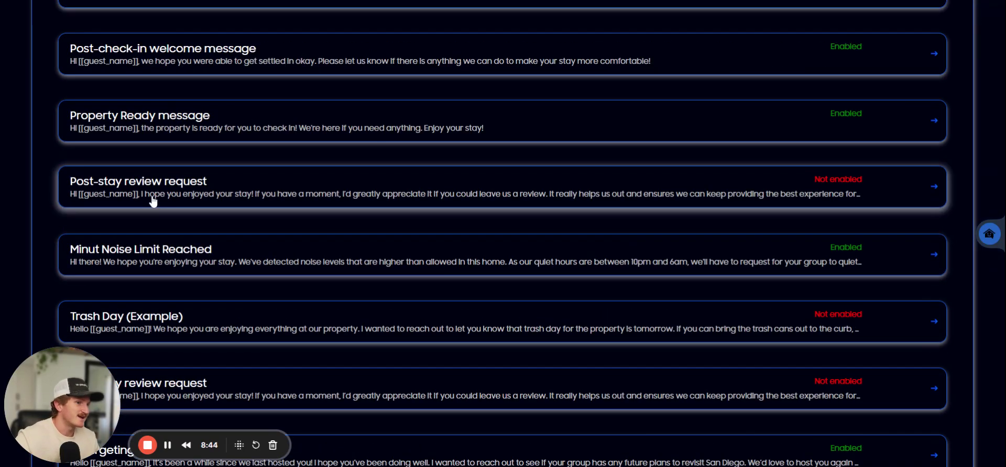
pyautogui.scroll(-1, 163, 323)
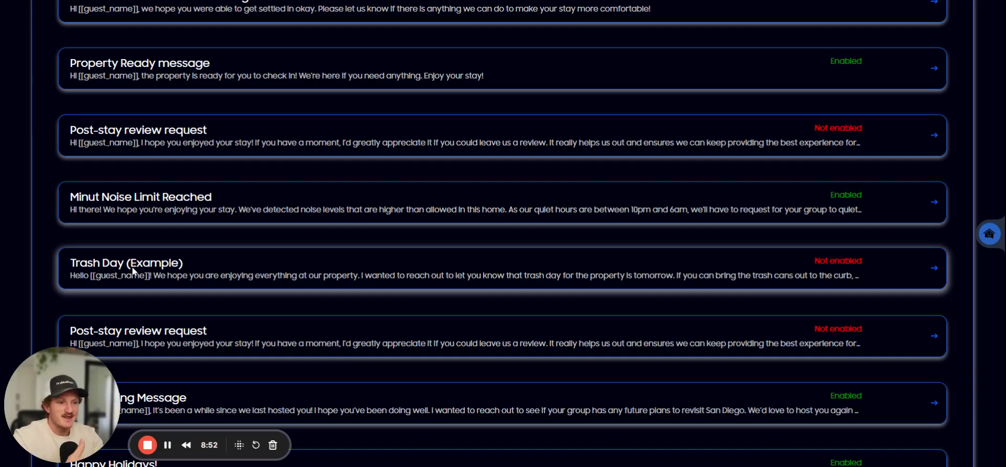
pyautogui.scroll(-3, 132, 270)
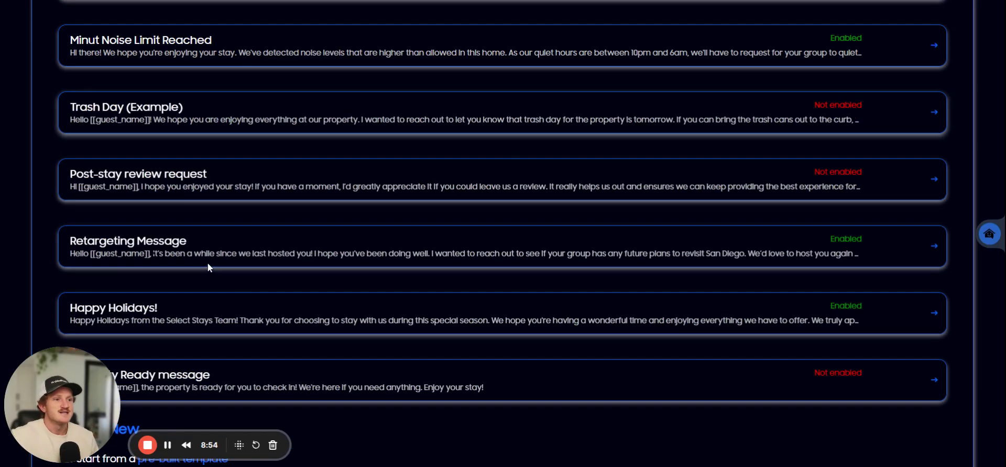
pyautogui.scroll(2, 245, 278)
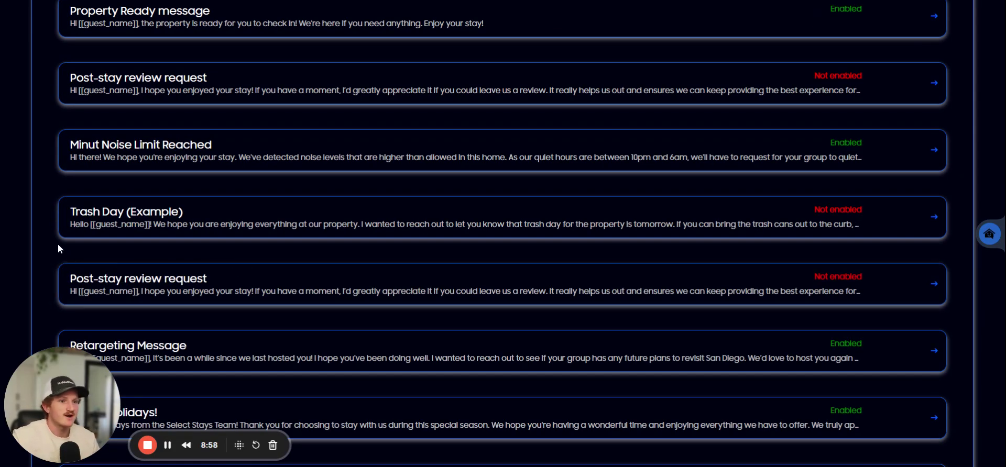
pyautogui.scroll(3, 43, 256)
pyautogui.scroll(3, 43, 255)
pyautogui.scroll(1, 58, 262)
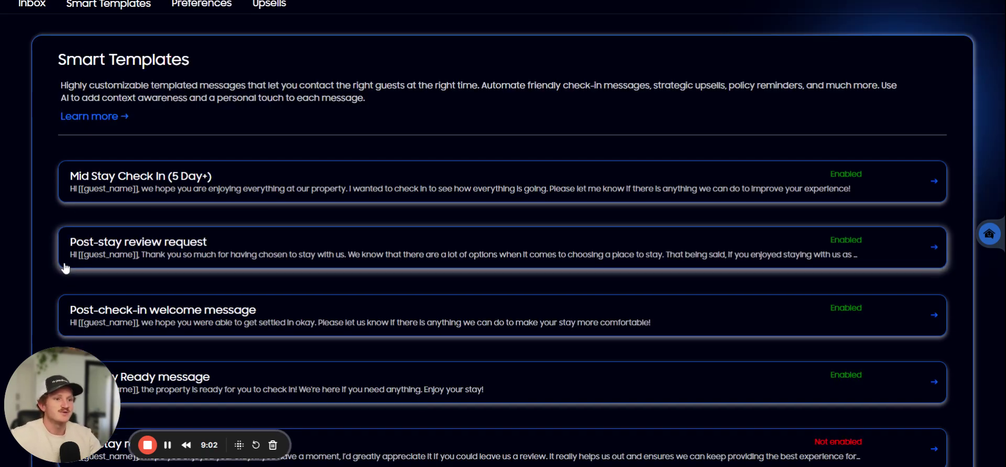
pyautogui.scroll(1, 65, 268)
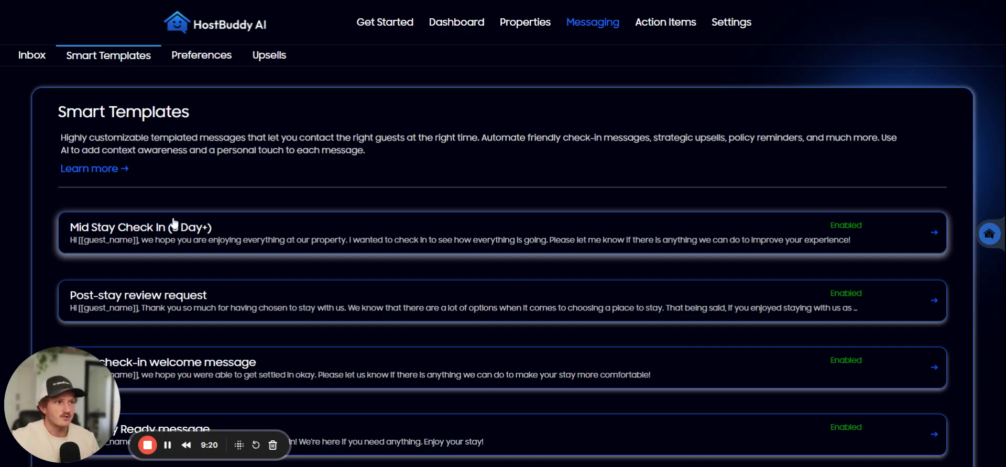
# Review the messaging Preferences: defer to the team, never disclose AI, 2–3 minute message delay.
pyautogui.click(210, 62)
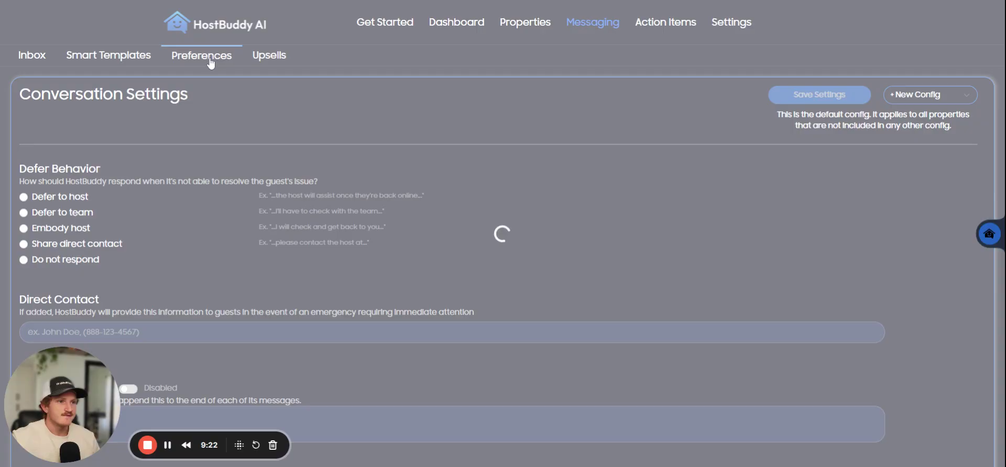
pyautogui.scroll(-1, 152, 249)
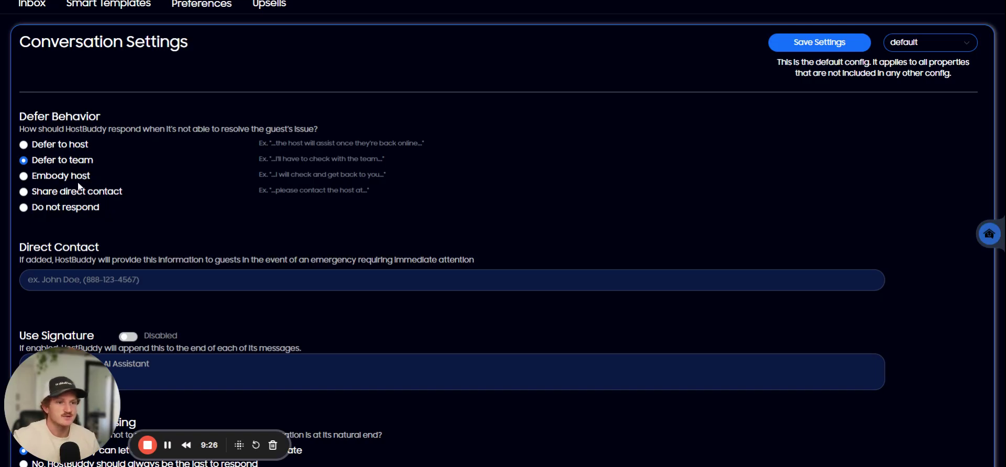
pyautogui.scroll(-1, 70, 176)
pyautogui.scroll(-2, 70, 176)
pyautogui.scroll(-1, 73, 173)
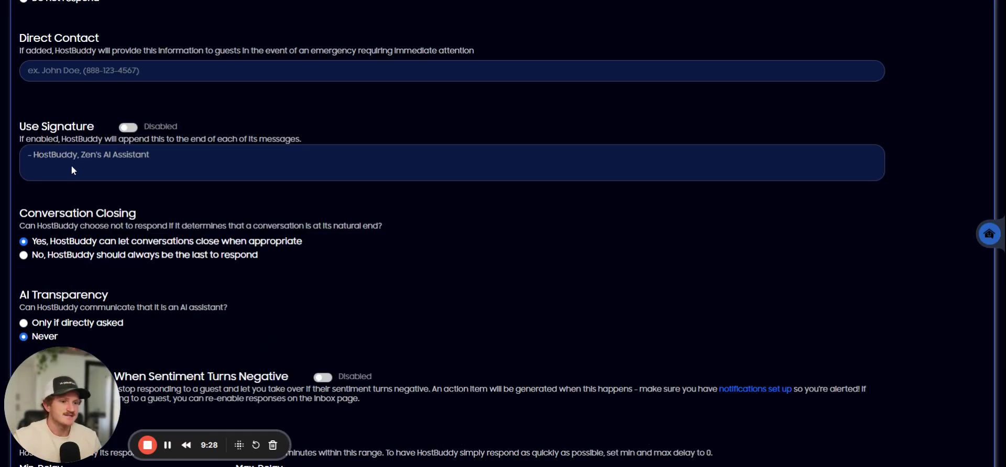
pyautogui.scroll(-1, 74, 173)
pyautogui.scroll(-2, 69, 275)
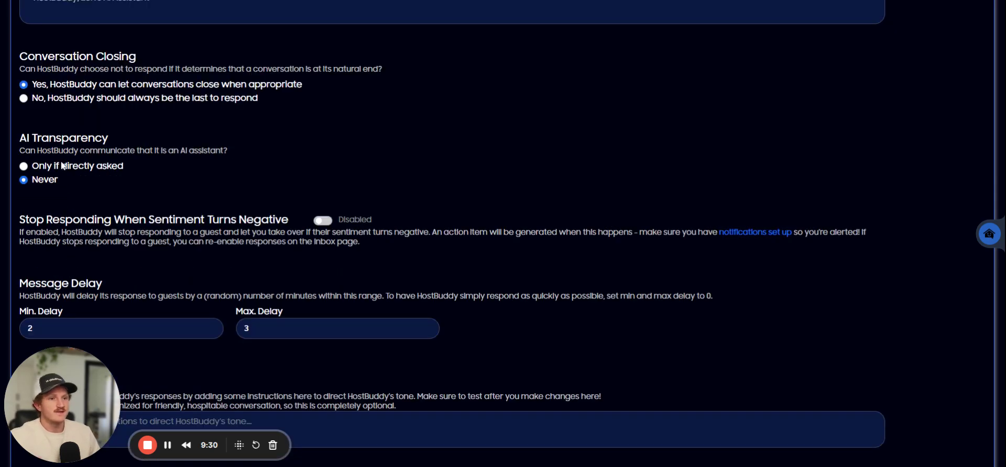
pyautogui.scroll(-1, 75, 184)
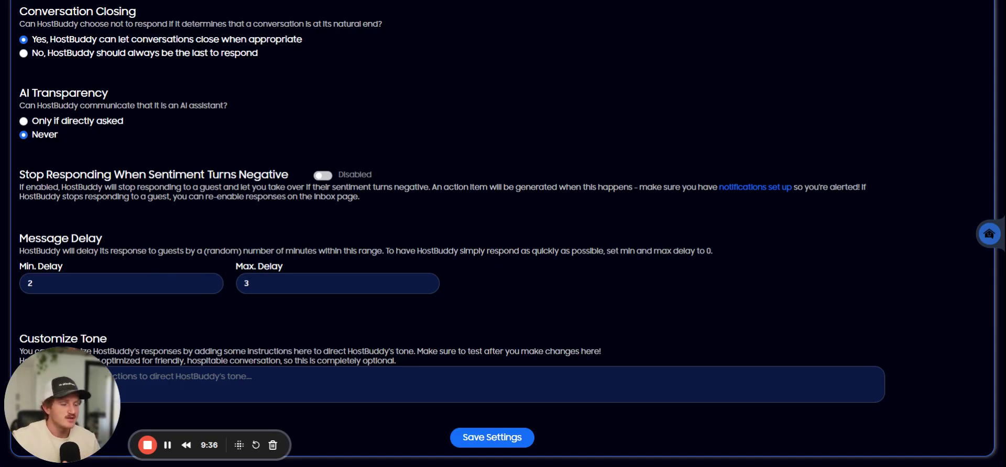
pyautogui.scroll(3, 215, 329)
pyautogui.scroll(6, 277, 294)
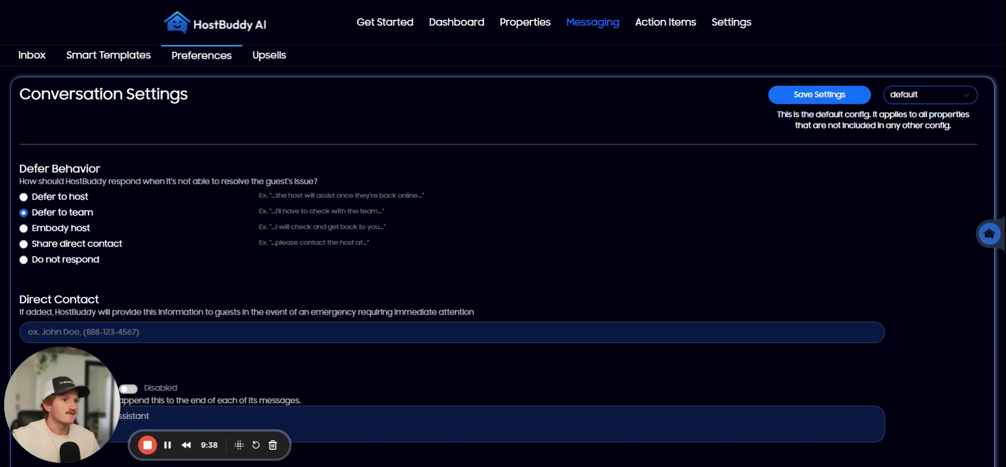
# Return to the dashboard showing 4199 messages sent, 0.5-minute average response and mostly neutral sentiment.
pyautogui.click(505, 26)
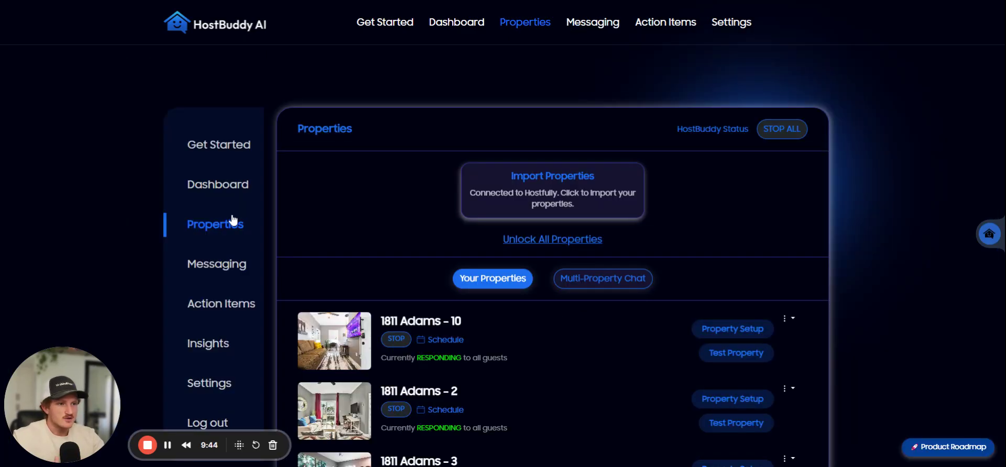
pyautogui.click(217, 190)
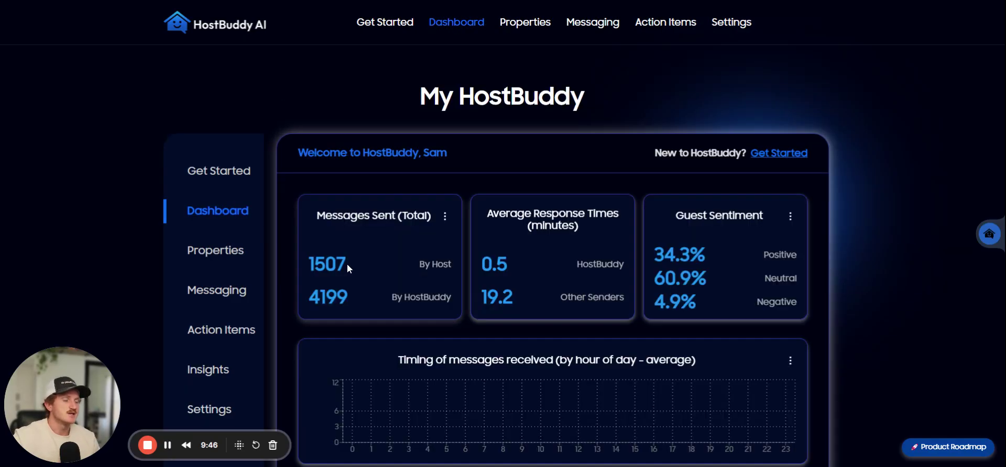
pyautogui.scroll(-1, 433, 277)
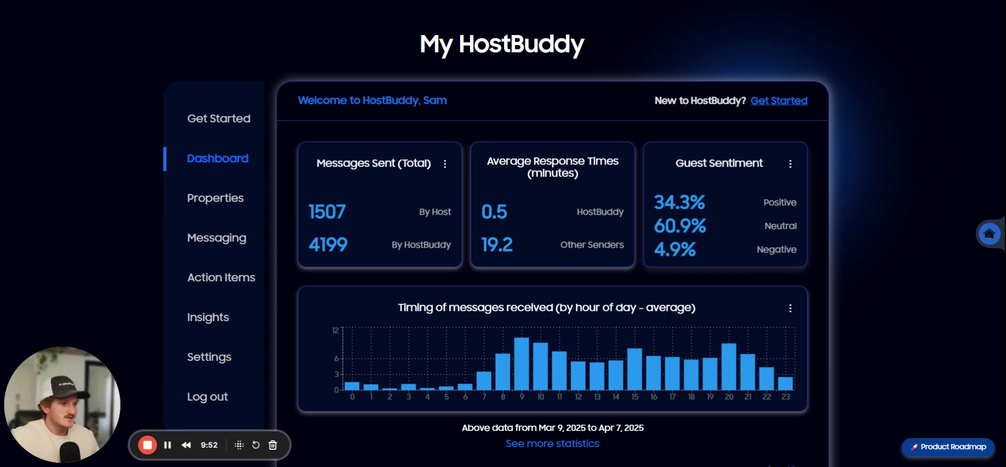
pyautogui.scroll(-2, 620, 227)
pyautogui.scroll(3, 619, 228)
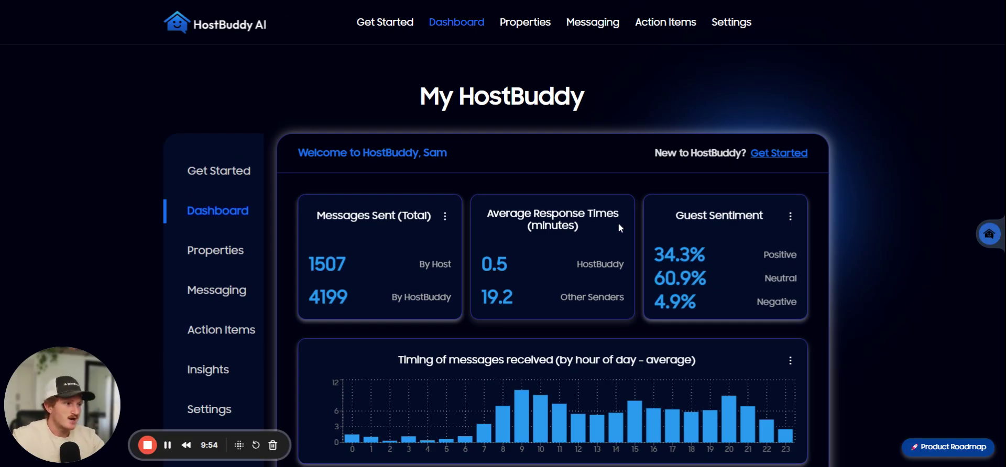